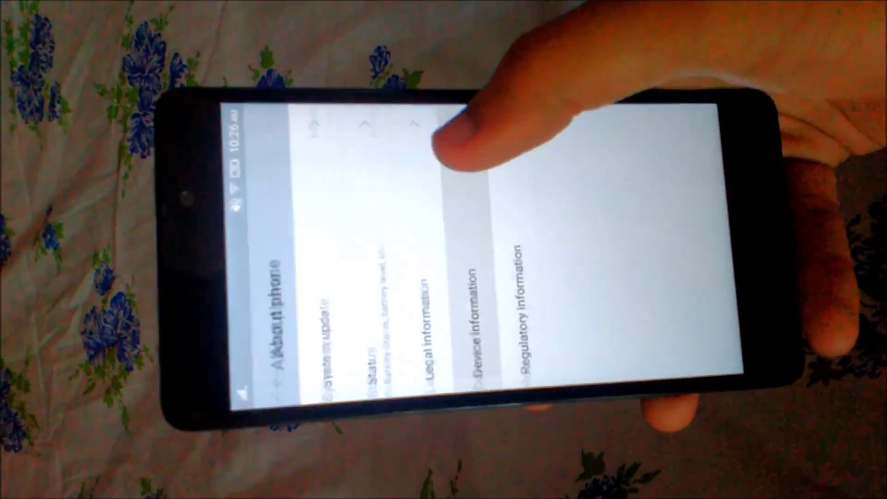
Step: Check the phone's device information, then go to Developer options to enable USB debugging
click(465, 167)
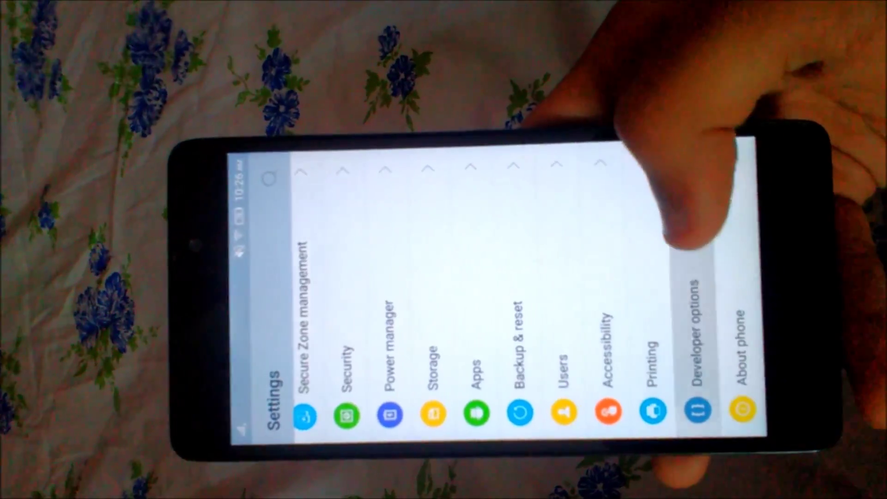
click(691, 258)
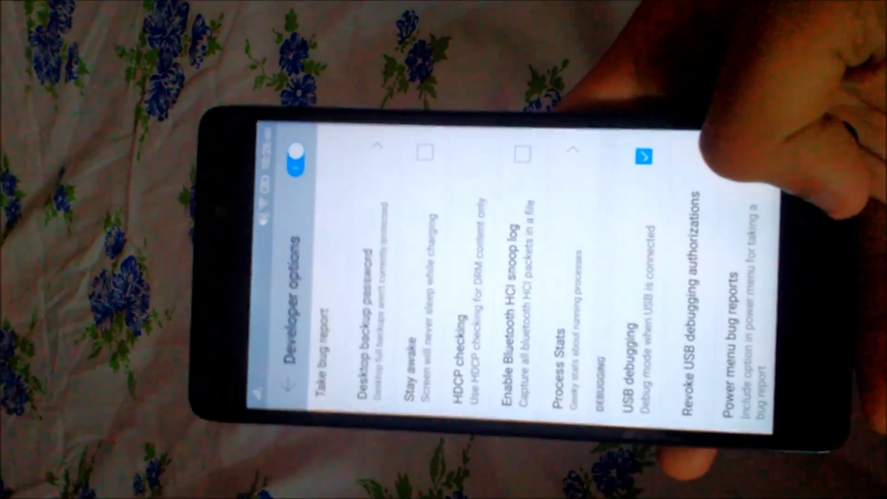
Step: Enable Unknown sources under Security, accept the warning, and return to the home screen
click(804, 185)
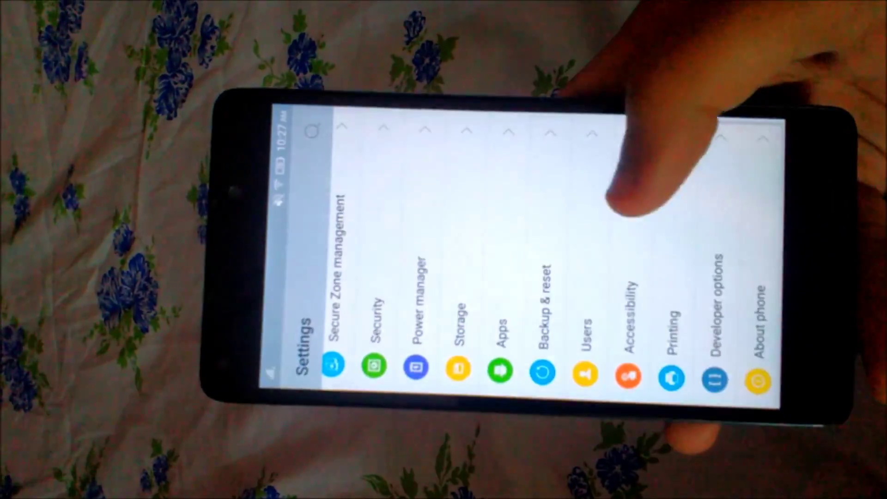
scroll(647, 194, up, 3)
scroll(554, 208, up, 2)
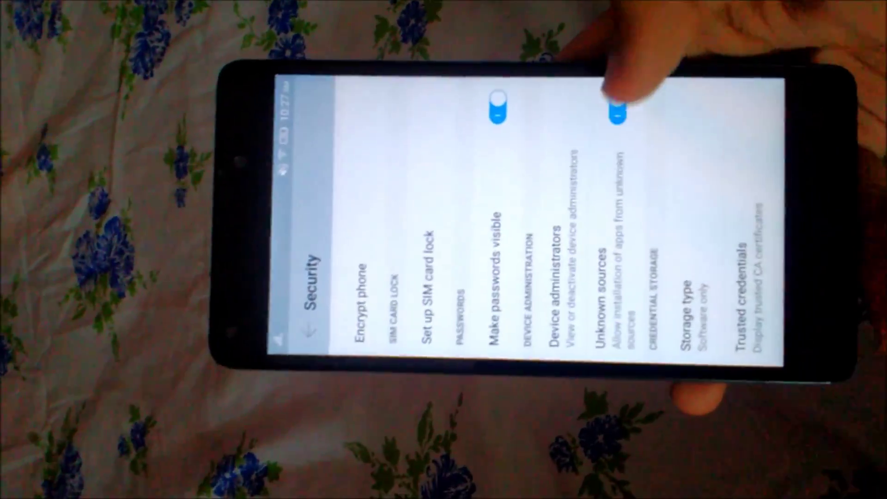
click(646, 131)
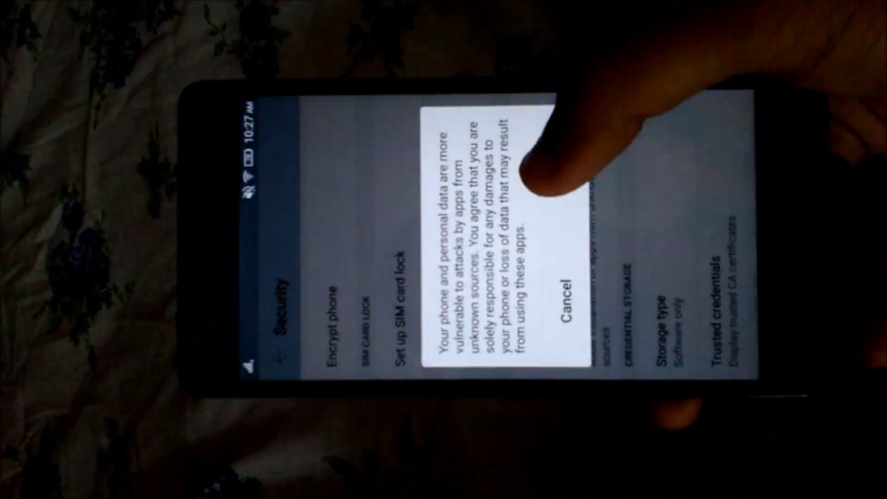
click(569, 178)
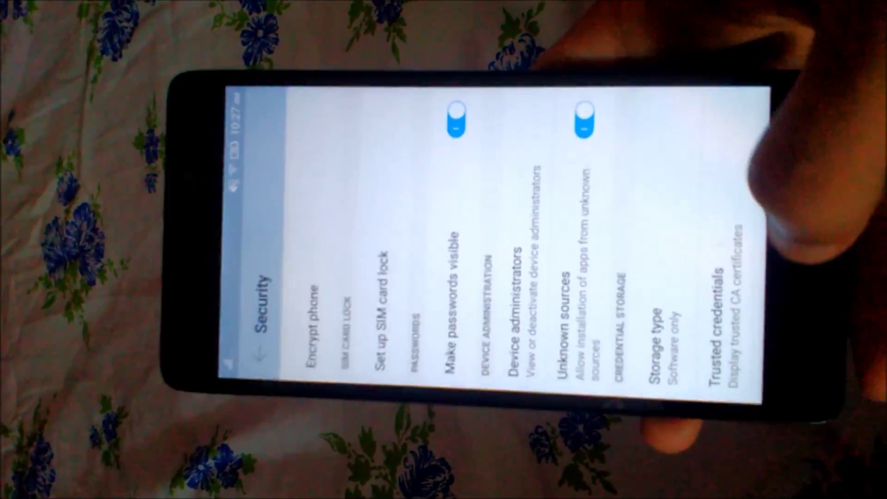
click(813, 242)
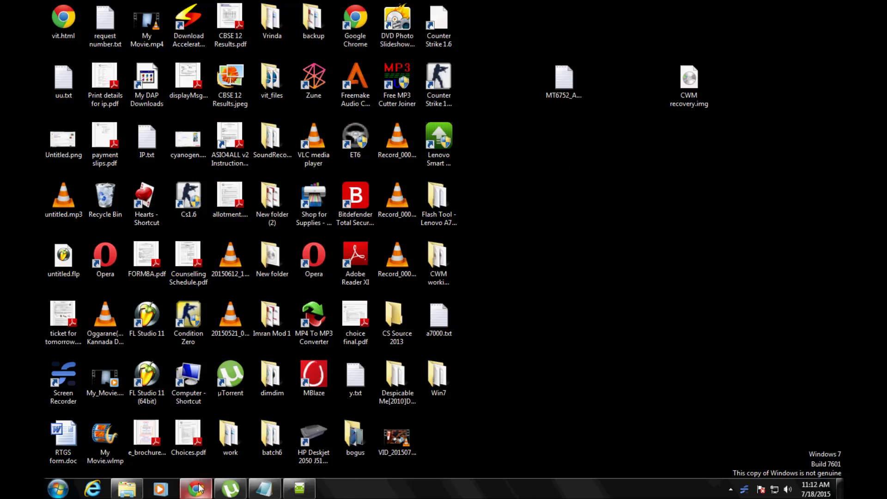
Step: Bring Chrome forward and look over the MT6575 USB VCOM drivers download page
click(197, 489)
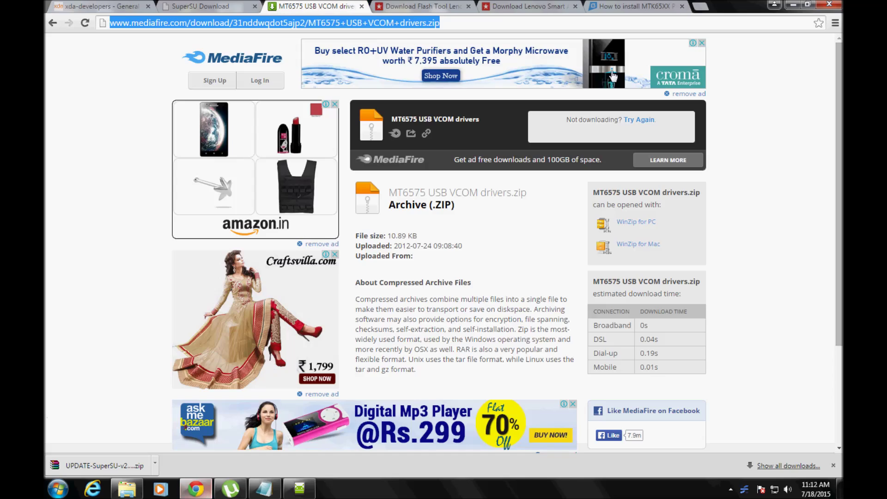
drag(482, 119, 391, 119)
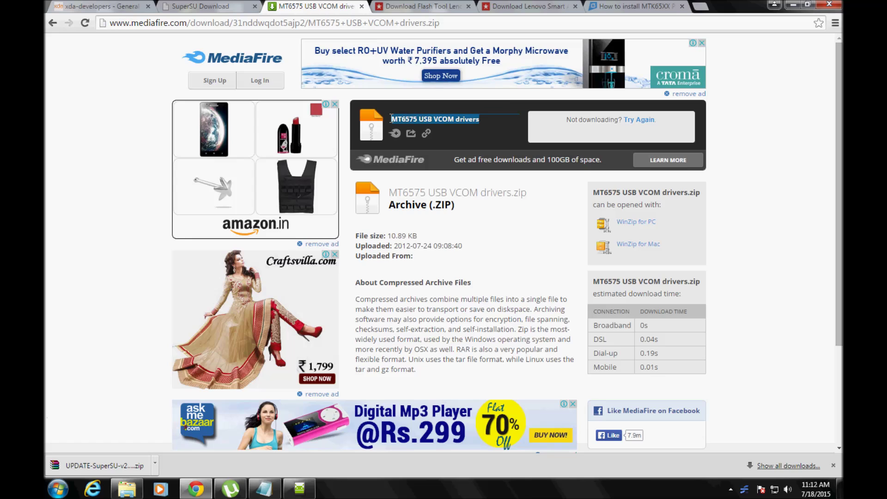
click(517, 122)
Step: Go through the Flash Tool, Lenovo Smart Assistant and SuperSU download tabs
click(412, 6)
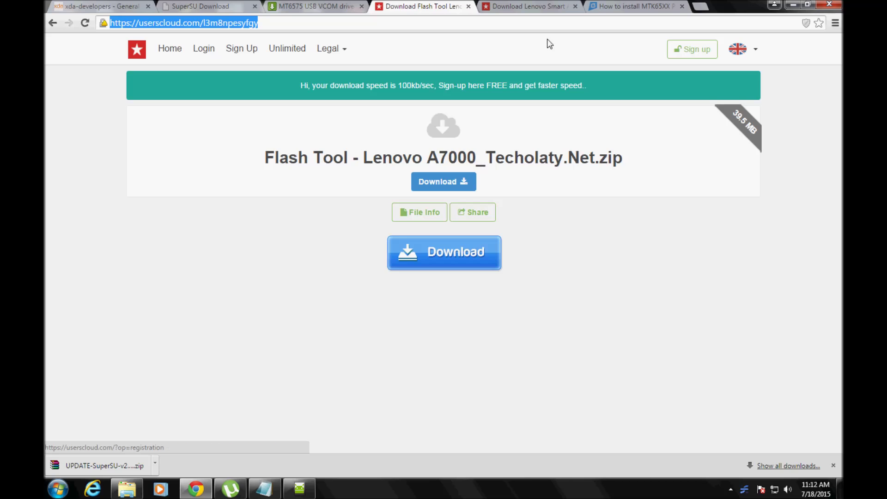
click(527, 6)
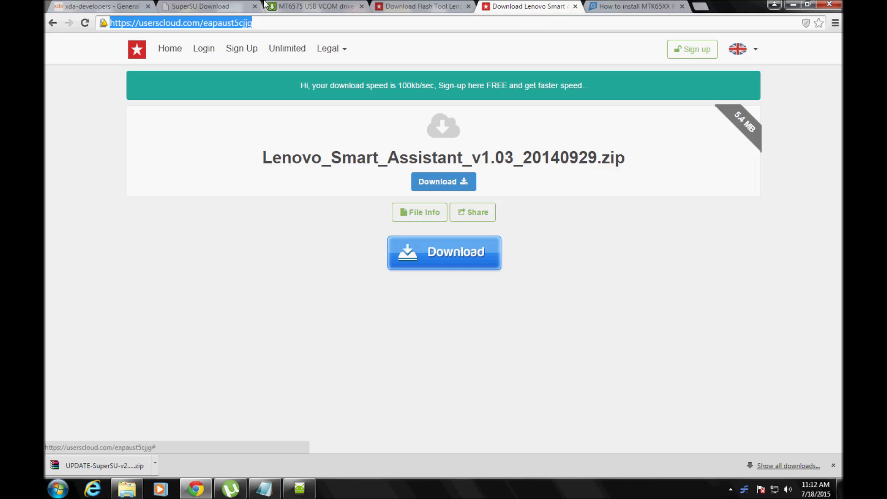
click(235, 6)
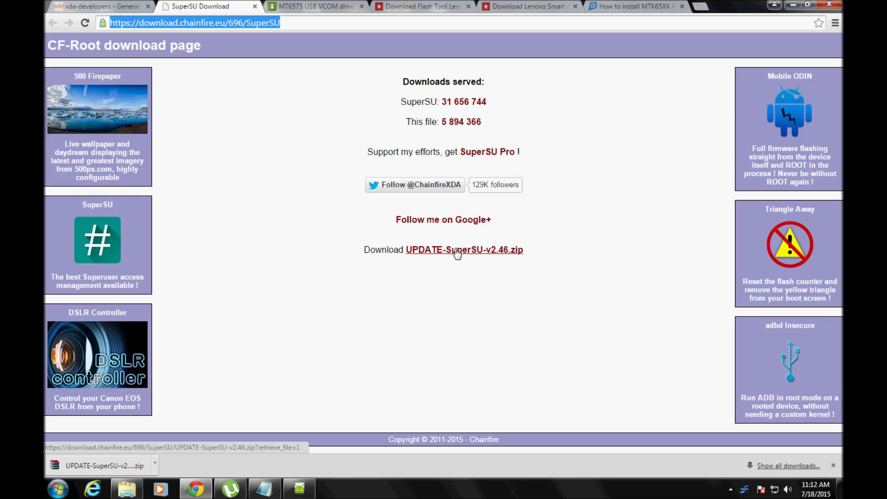
click(155, 463)
Step: Copy UPDATE-SuperSU-v2.46.zip from Downloads to the Lenovo A7000-a phone's SD card
click(192, 431)
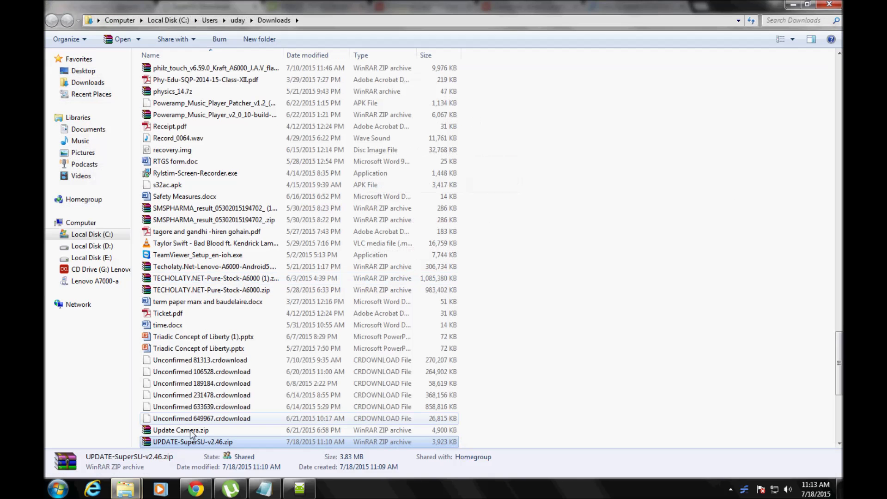
right_click(217, 439)
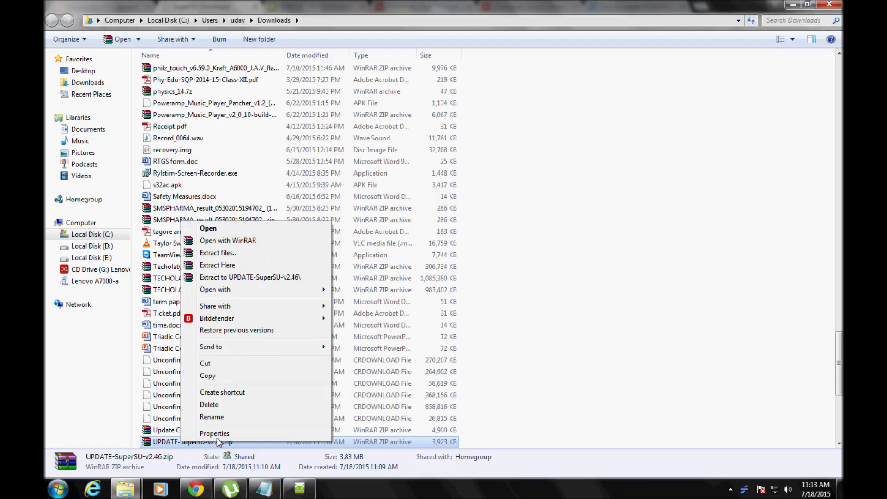
click(220, 375)
click(106, 282)
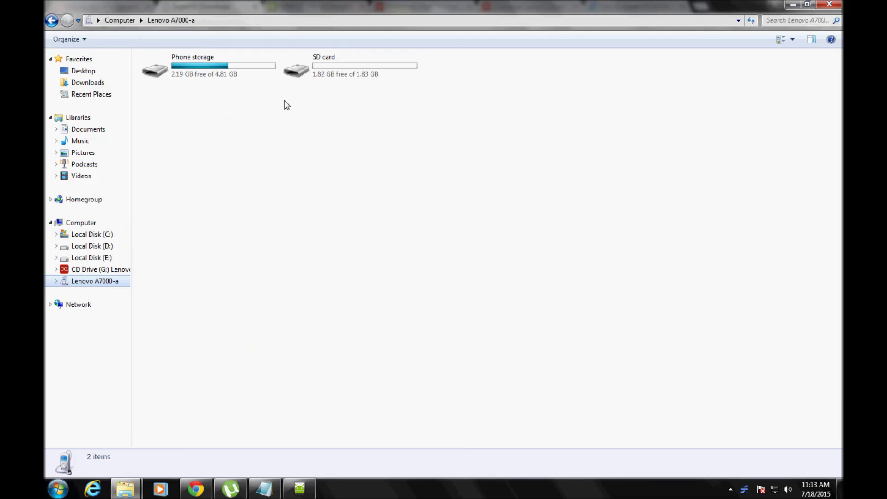
double_click(368, 79)
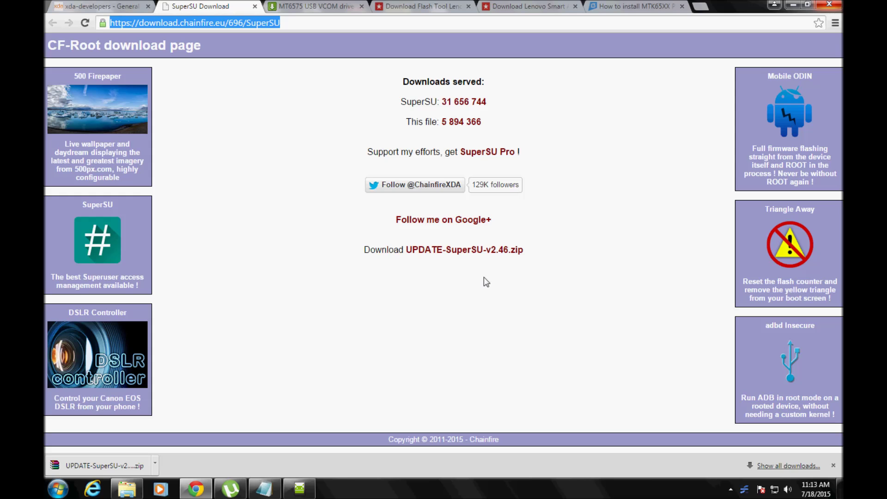
Step: Open the Flash Tool - Lenovo A7000_Techolaty.Net folder restored down, with the Win7 driver folder beside it
click(793, 4)
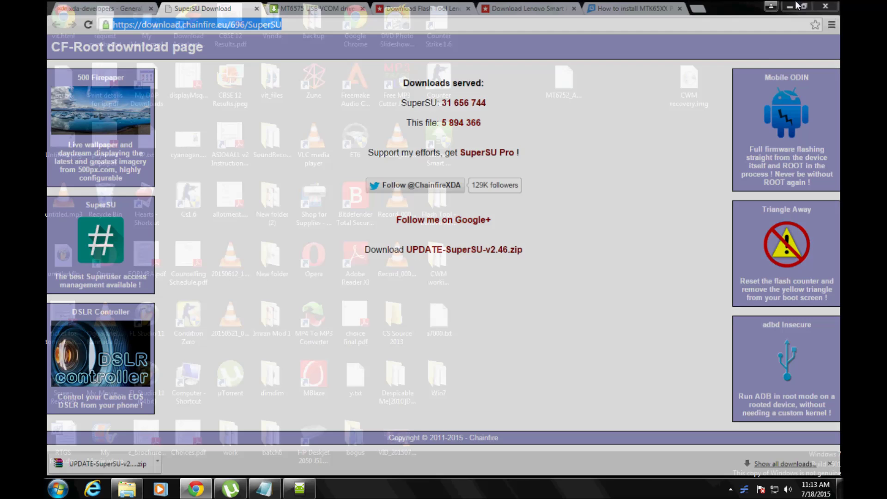
double_click(439, 205)
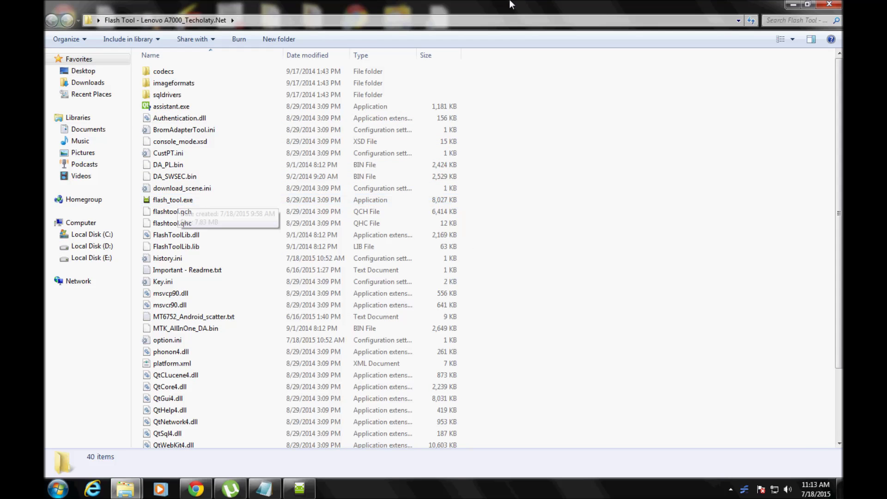
key(super+Down)
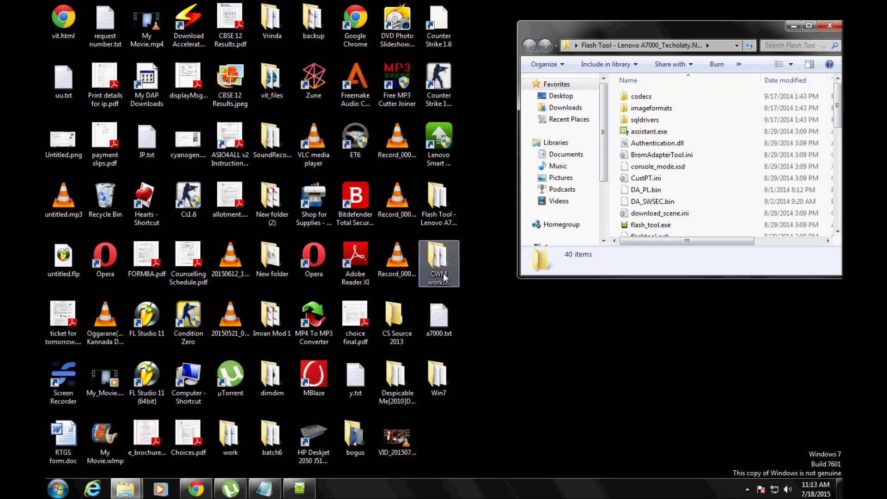
click(442, 365)
double_click(442, 366)
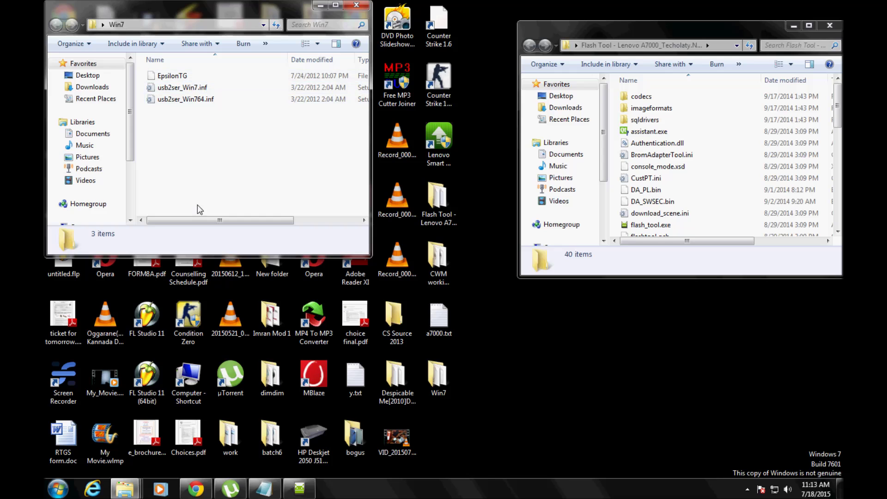
click(195, 486)
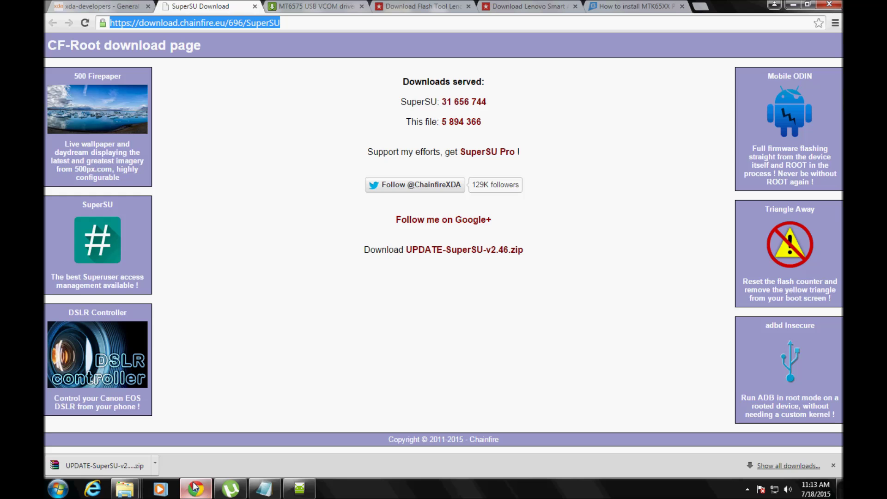
Step: Open MT6575 USB VCOM drivers.zip from Chrome's downloads and inspect its Win7 folder in WinRAR
key(ctrl+j)
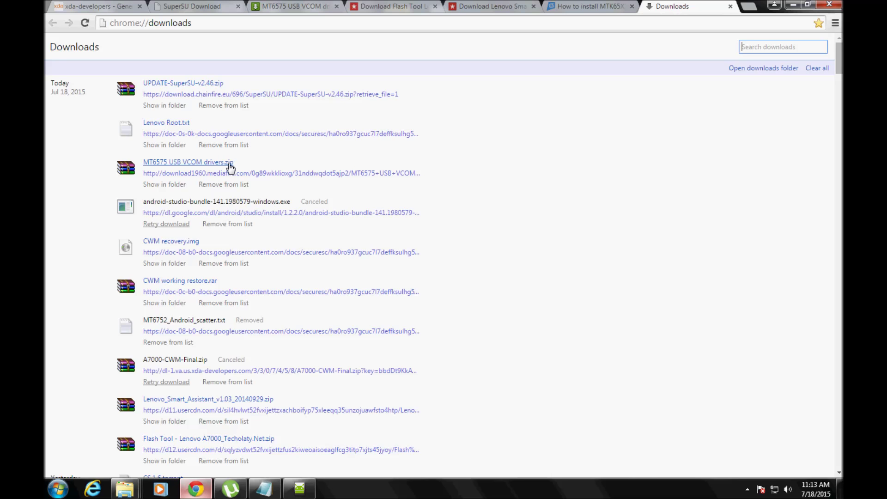
click(176, 163)
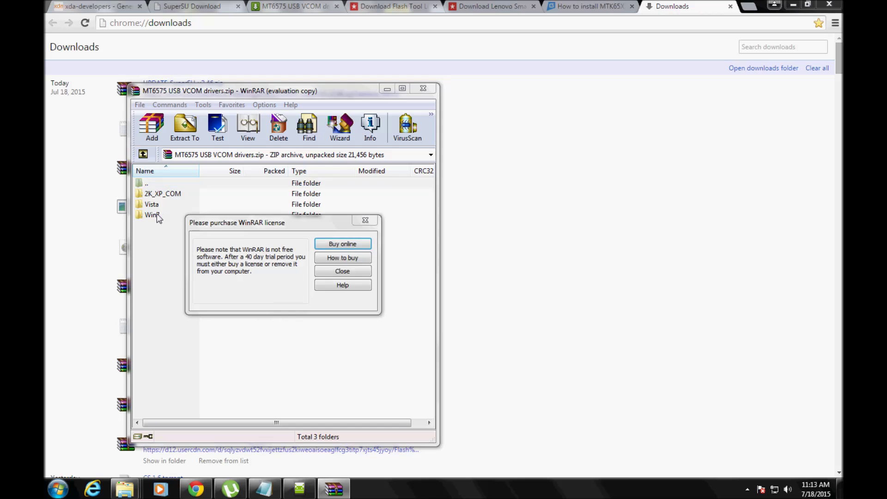
click(352, 223)
click(159, 216)
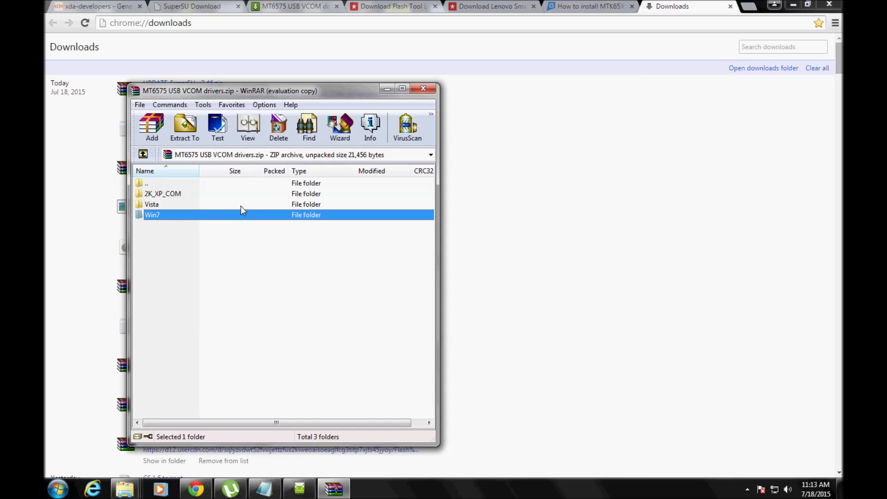
click(426, 89)
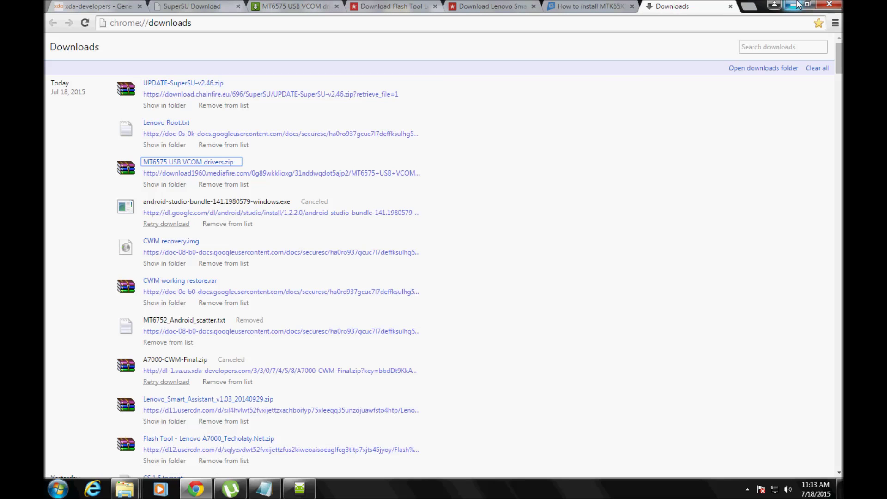
click(793, 4)
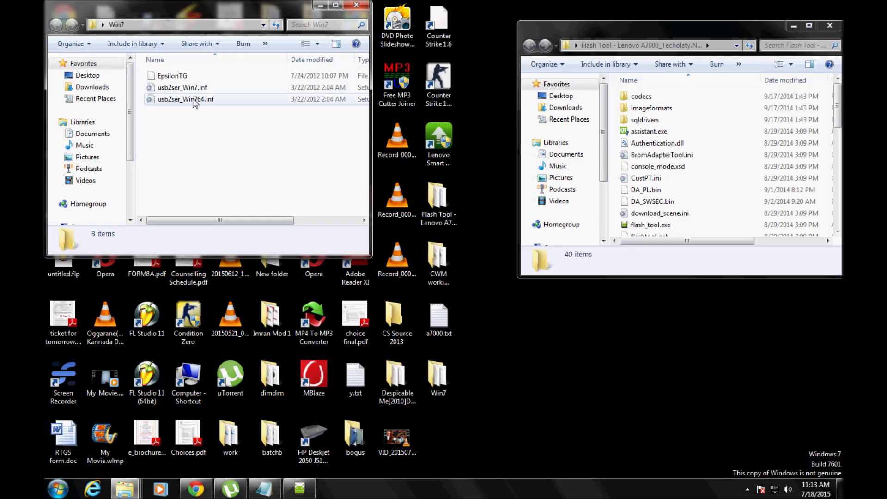
Step: Open Computer Management from the Start menu's Computer entry and switch to Device Manager
click(55, 488)
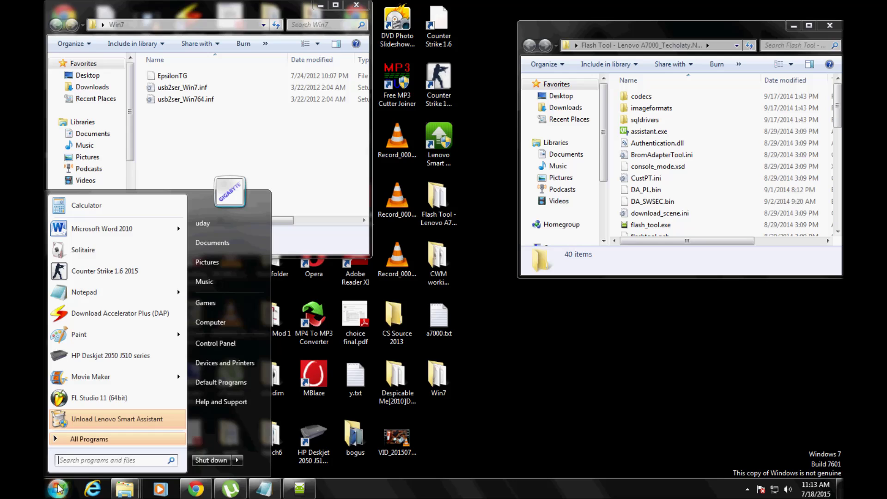
right_click(222, 326)
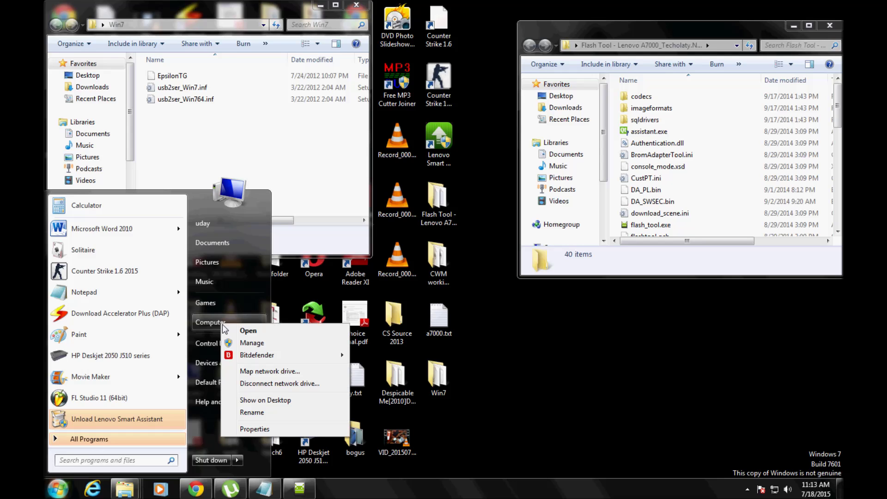
click(263, 346)
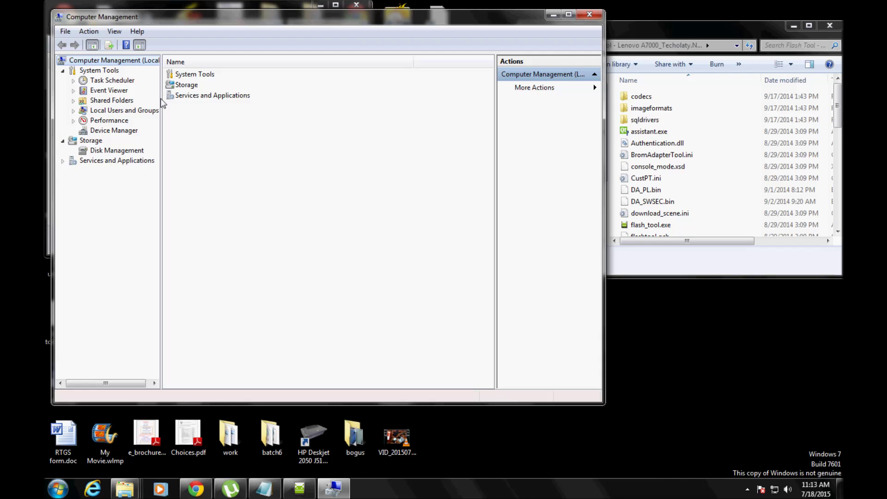
click(108, 132)
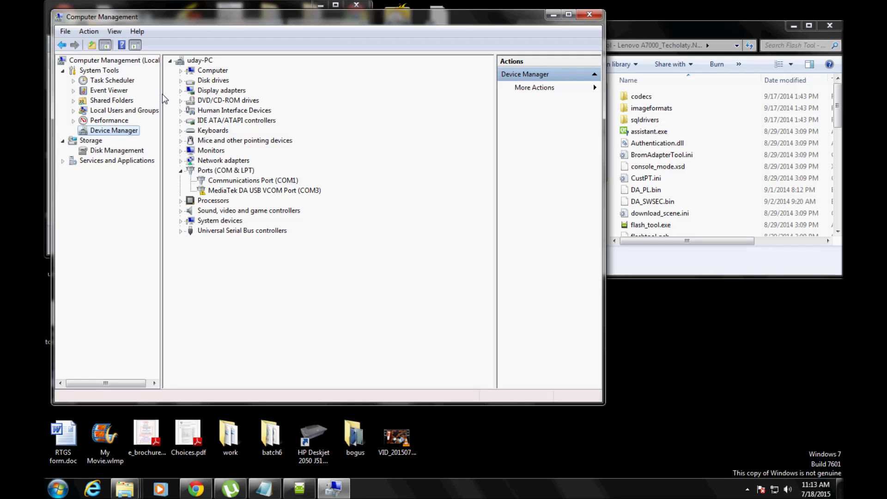
Step: Start Add legacy hardware, choose manual installation from a list, and pick Show All Devices
right_click(199, 60)
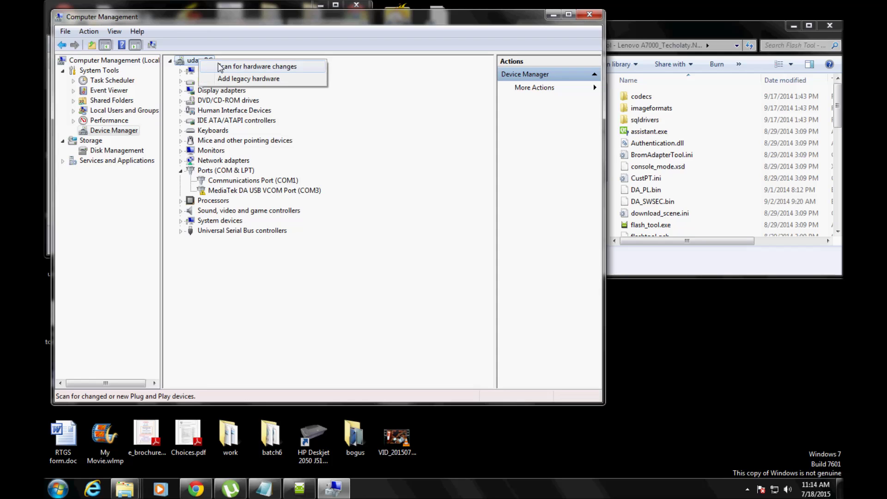
click(248, 79)
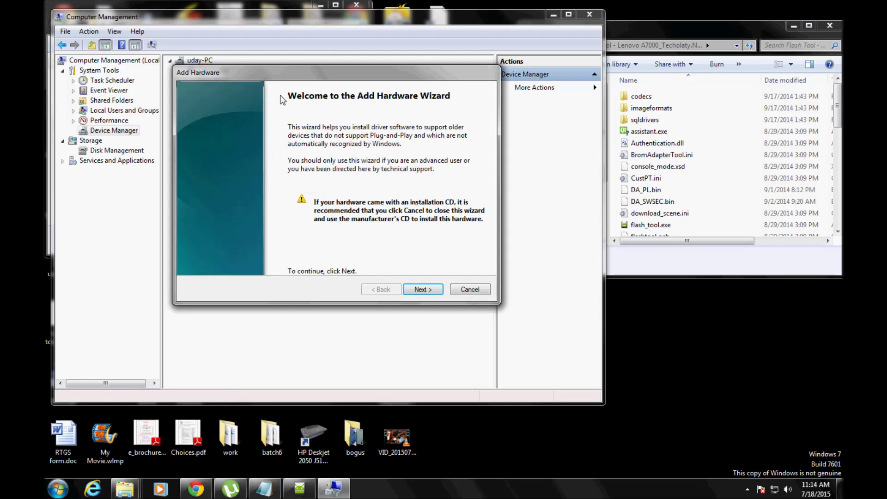
click(423, 290)
click(222, 194)
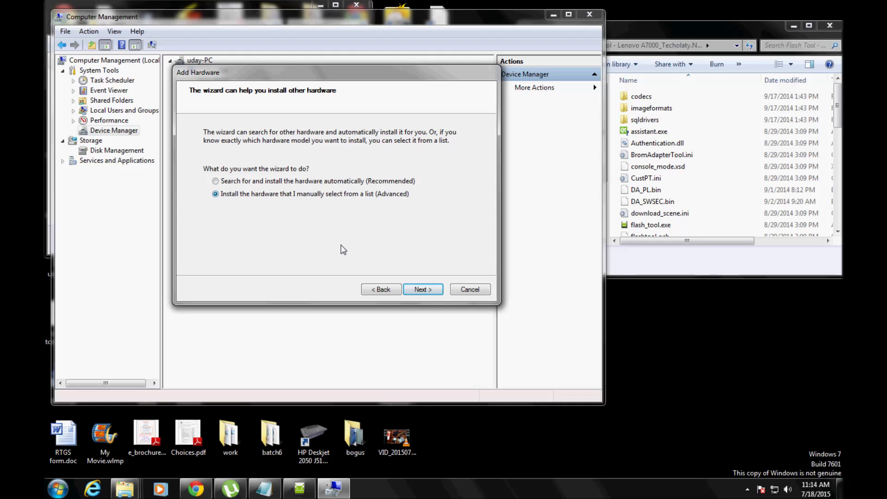
click(423, 290)
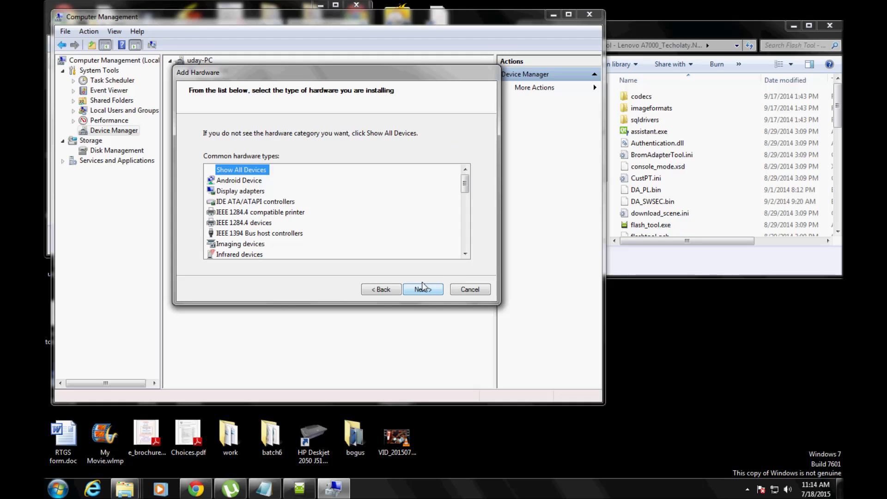
double_click(246, 171)
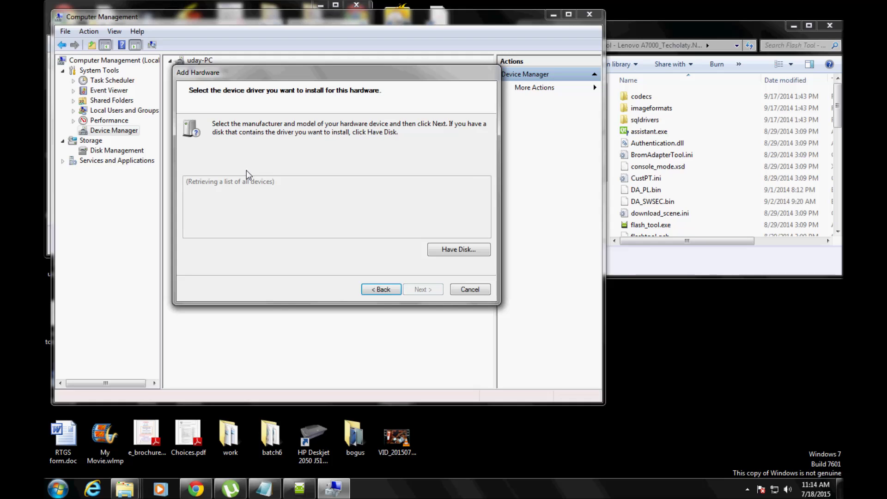
Step: Point Have Disk to usb2ser_Win764.inf in the Win7 folder
click(447, 252)
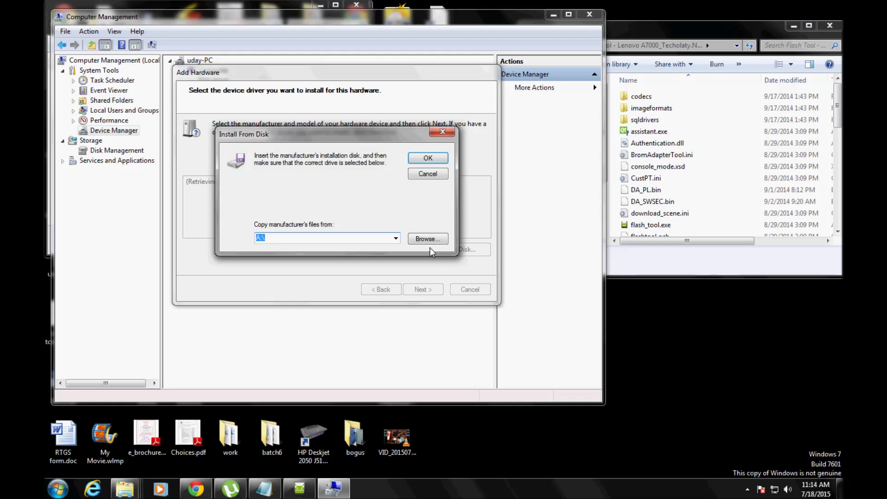
click(428, 239)
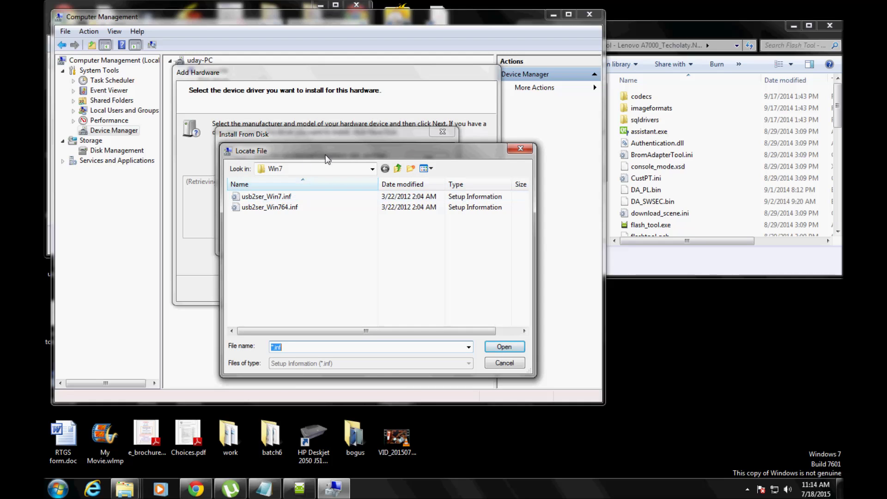
click(373, 169)
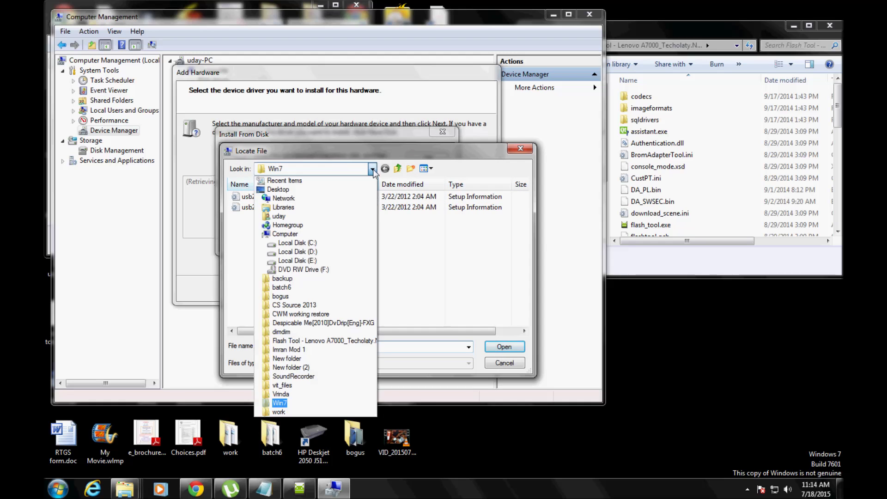
click(275, 402)
click(274, 209)
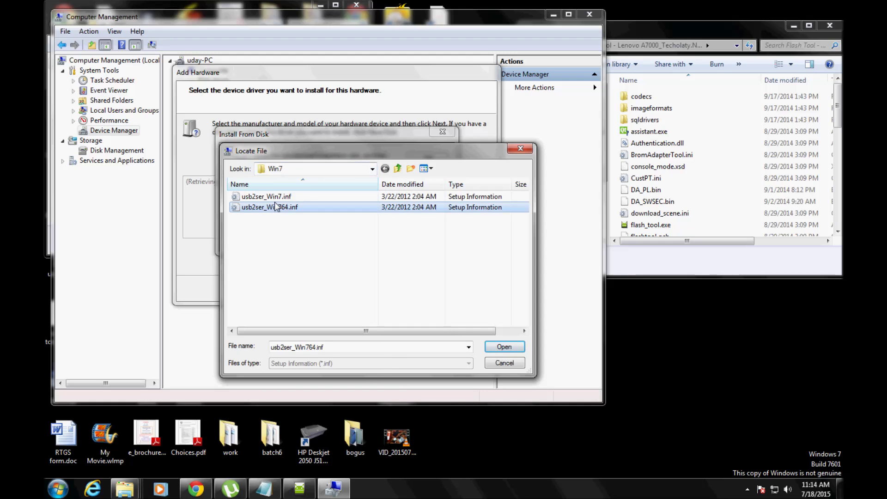
click(276, 200)
click(275, 208)
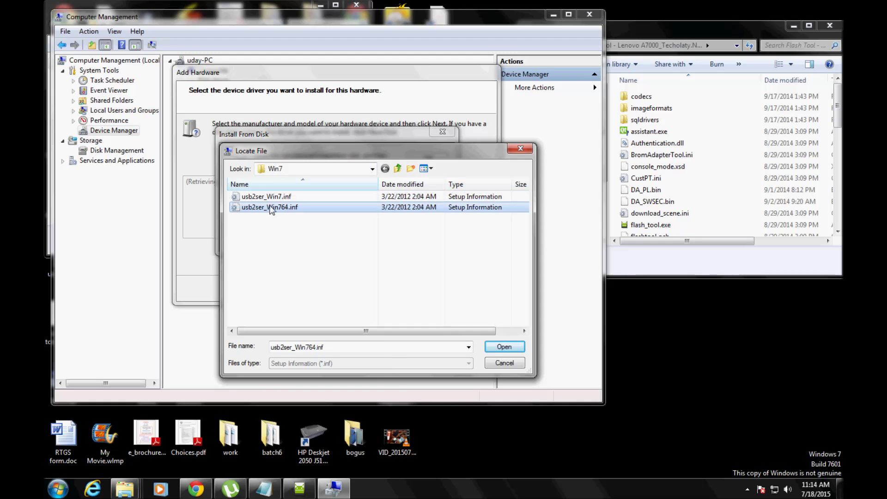
click(505, 347)
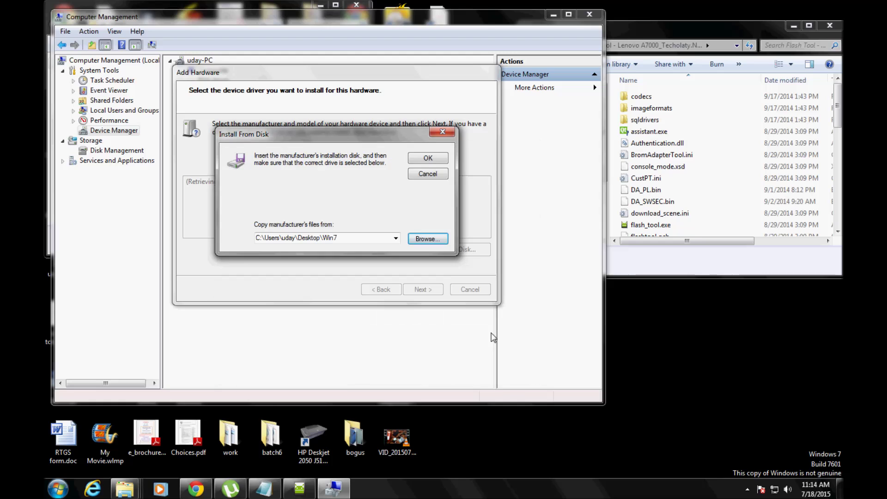
Step: Install the MediaTek DA USB VCOM Port driver and finish the hardware wizard
click(438, 158)
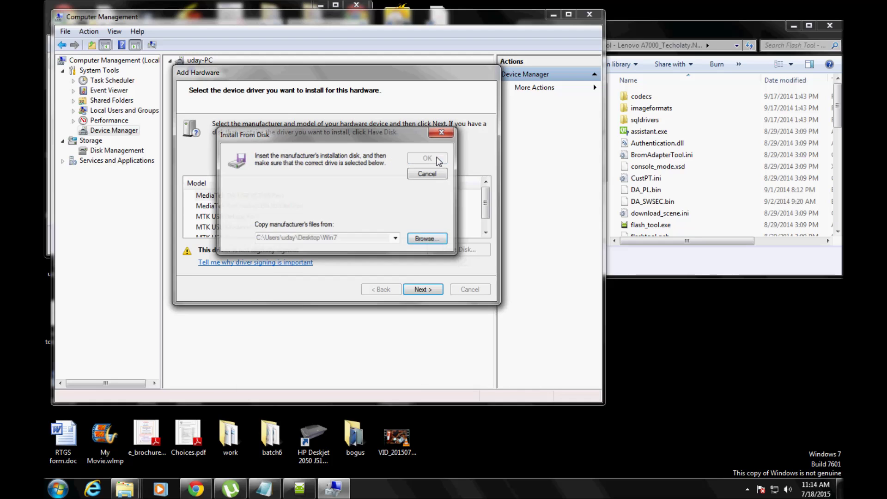
click(423, 291)
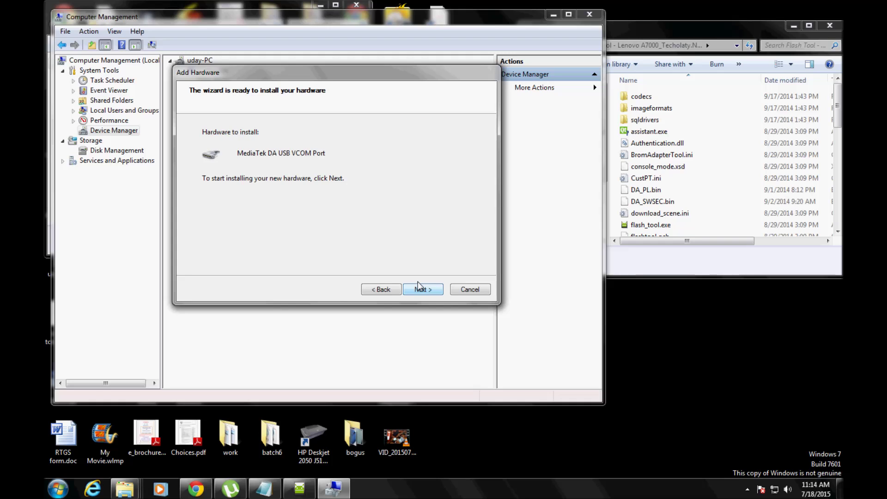
click(422, 290)
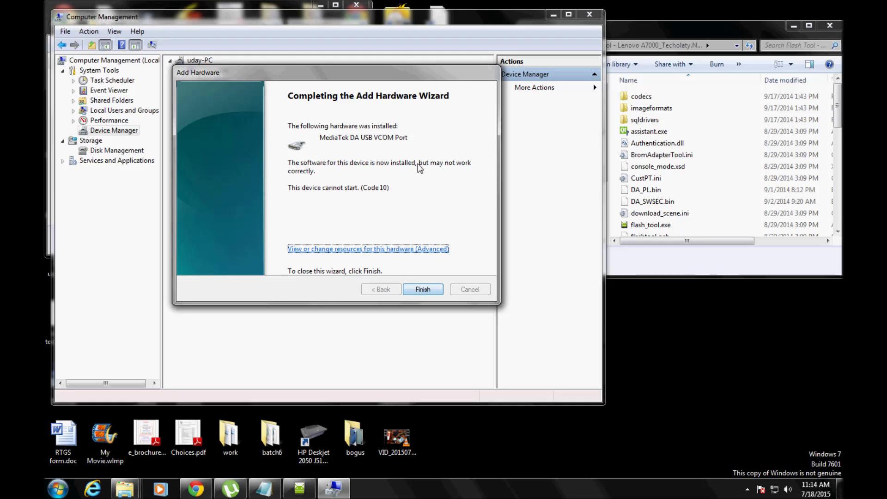
click(421, 290)
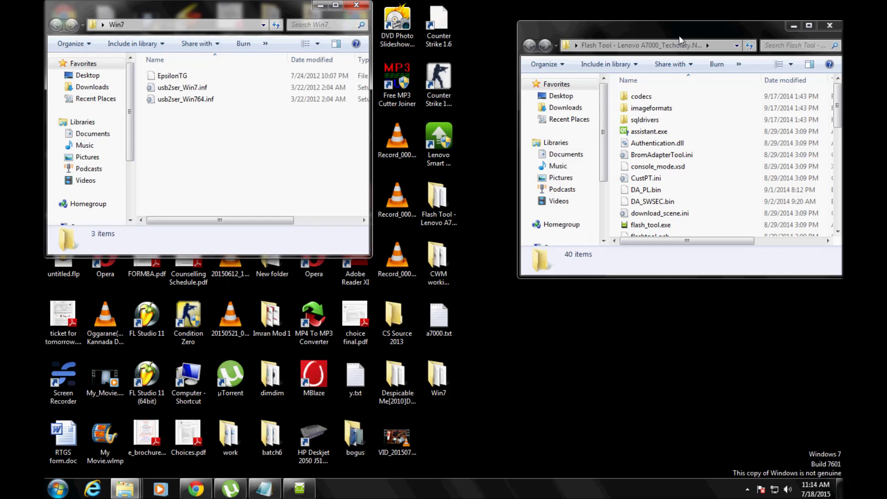
Step: Close both folder windows, reopen the Flash Tool folder maximized, and run flash_tool.exe
click(357, 5)
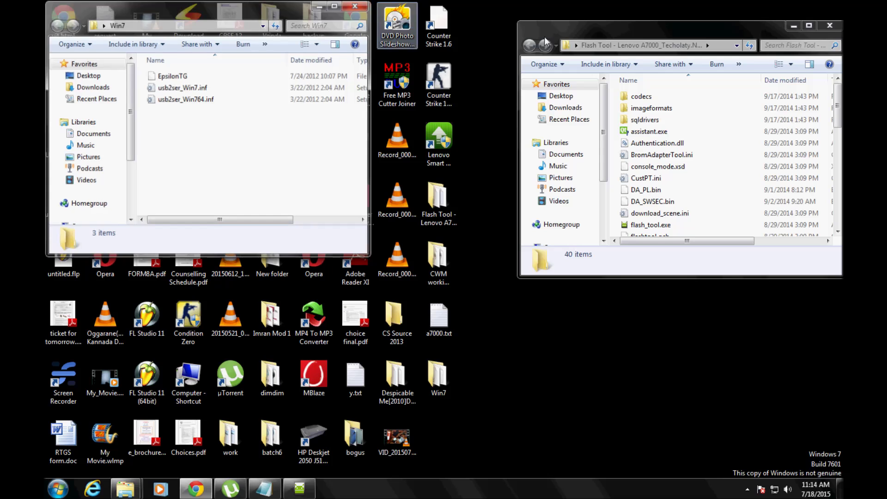
click(829, 25)
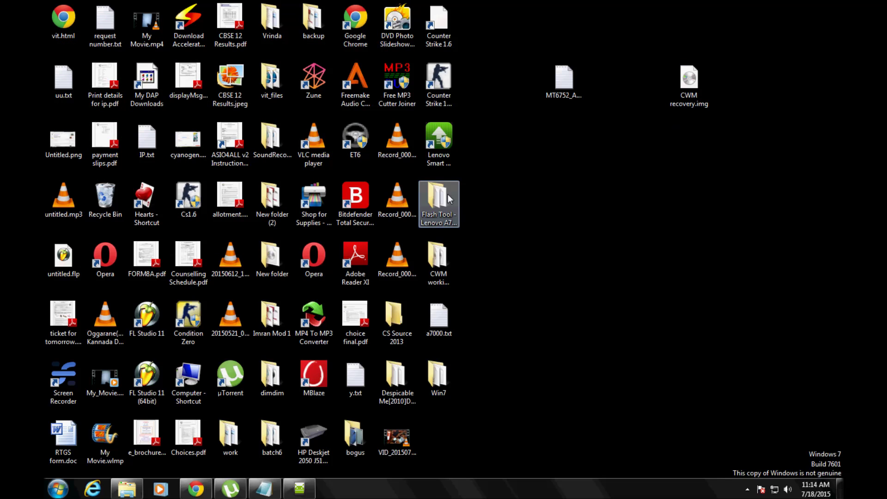
double_click(439, 203)
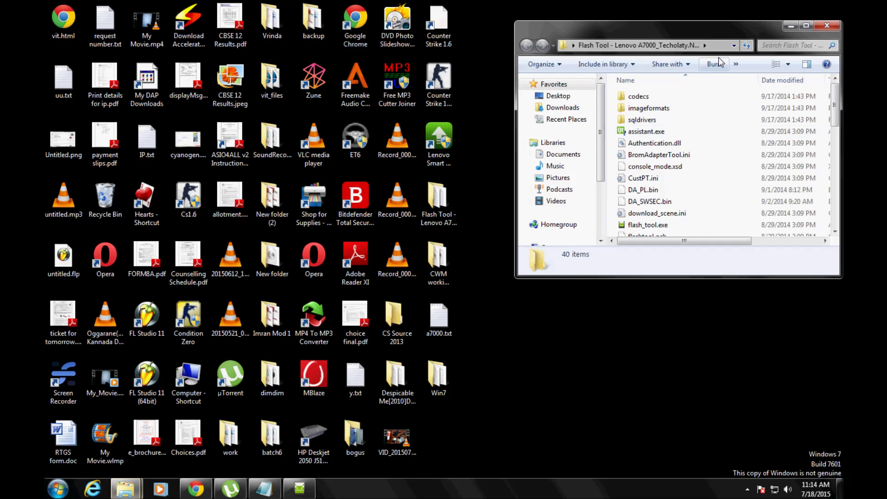
click(801, 28)
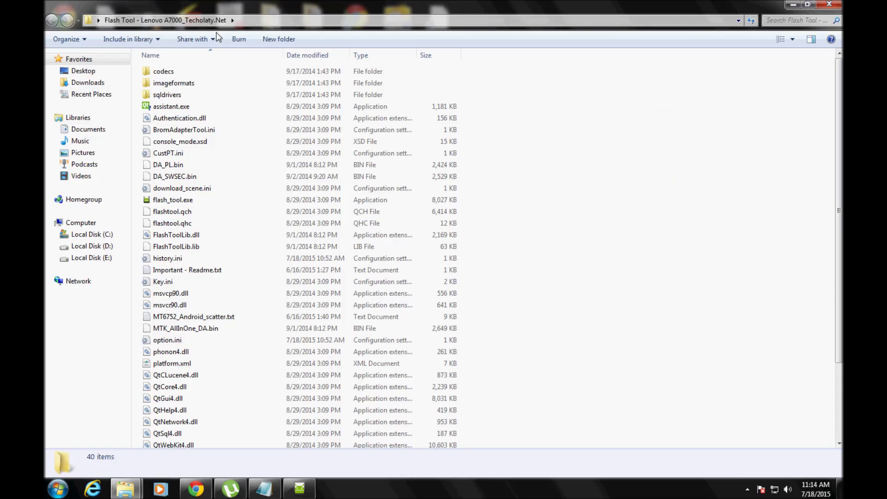
double_click(184, 201)
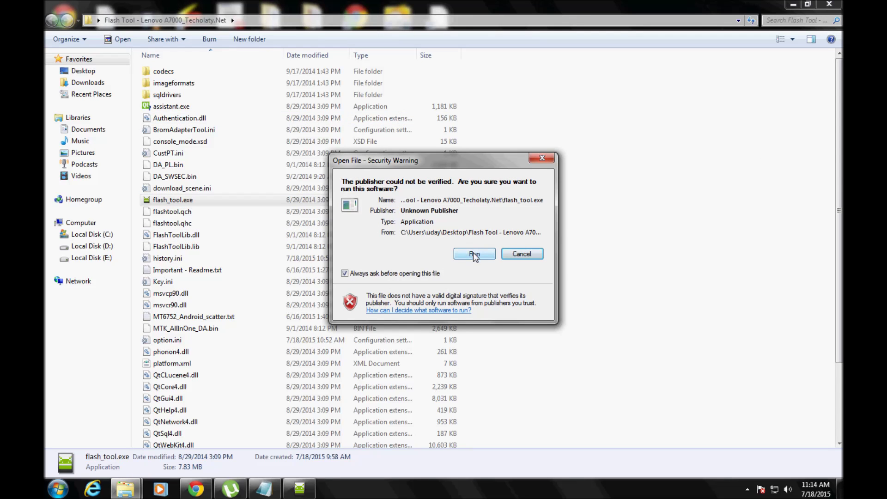
click(474, 254)
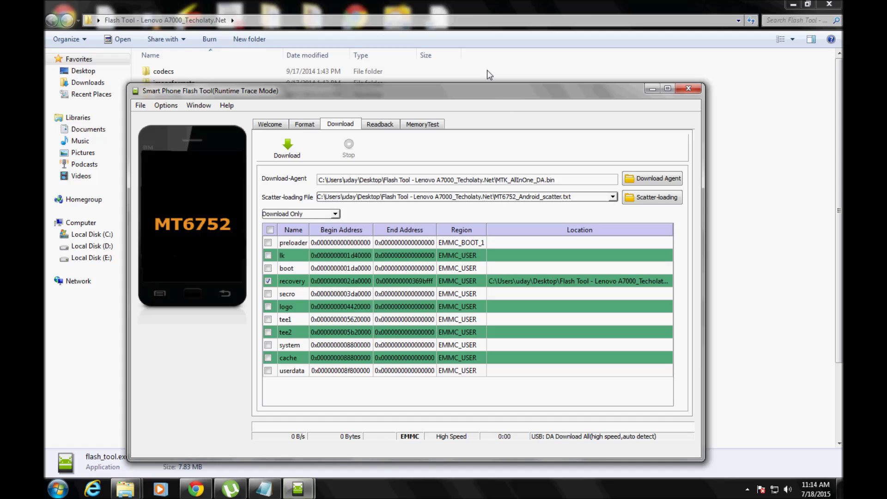
Step: Maximize SP Flash Tool and review the Download settings under Options > Option
double_click(504, 91)
click(84, 20)
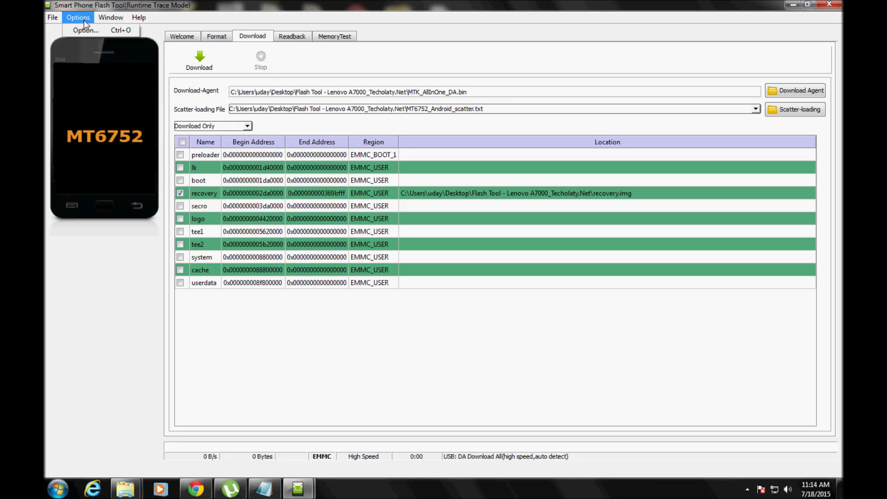
click(89, 35)
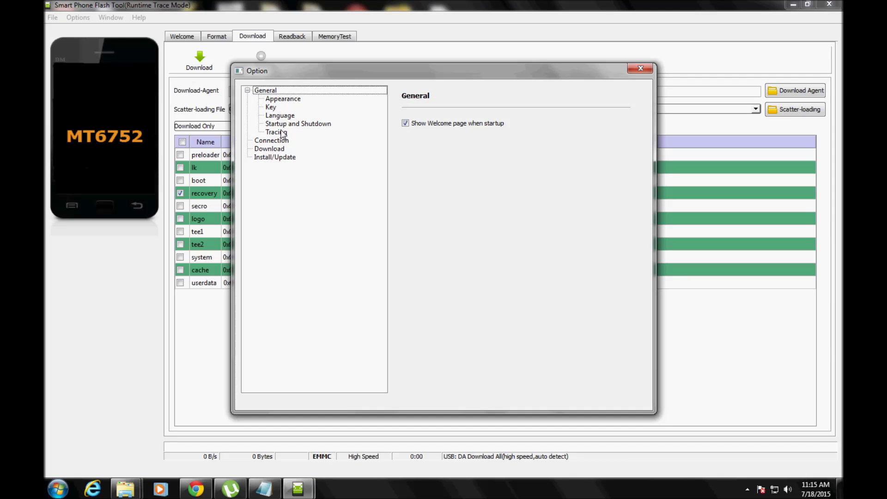
click(280, 149)
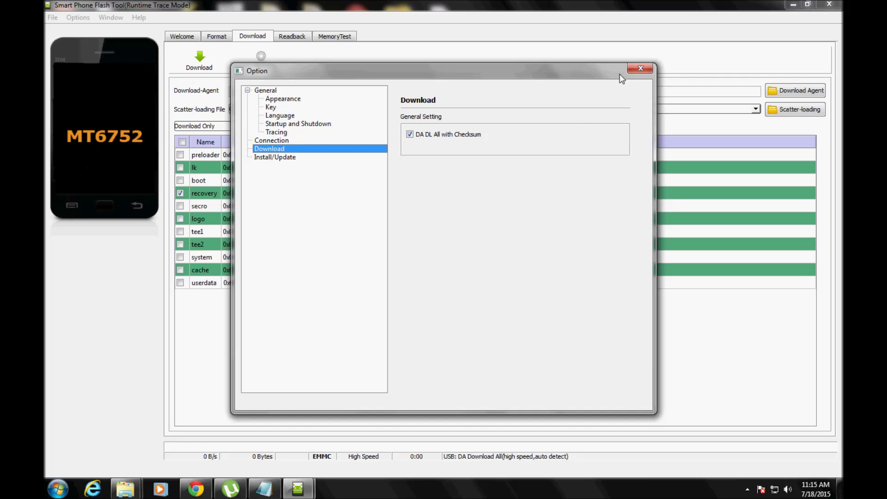
click(634, 70)
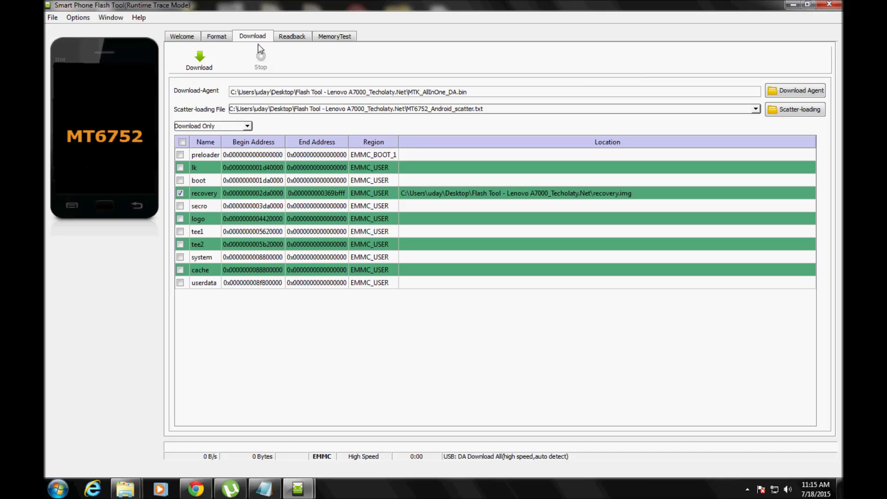
Step: Keep Download Only mode, load recovery.img for the recovery partition, and start the download
click(244, 128)
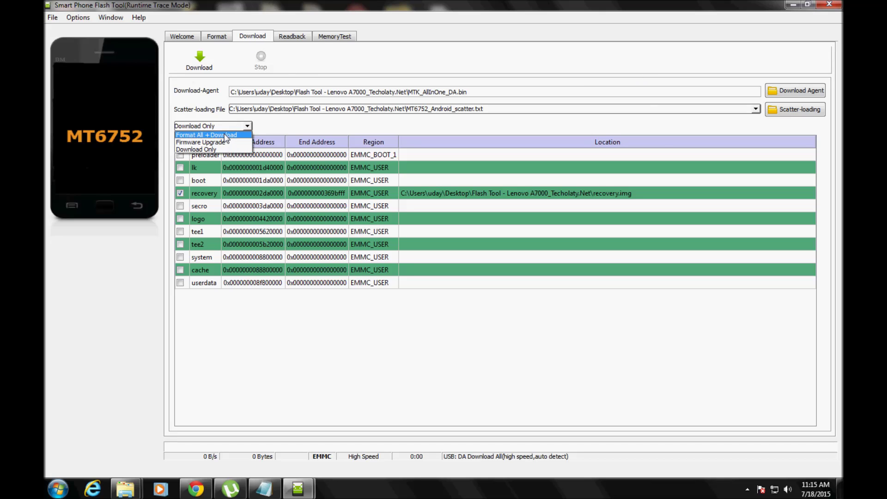
click(215, 149)
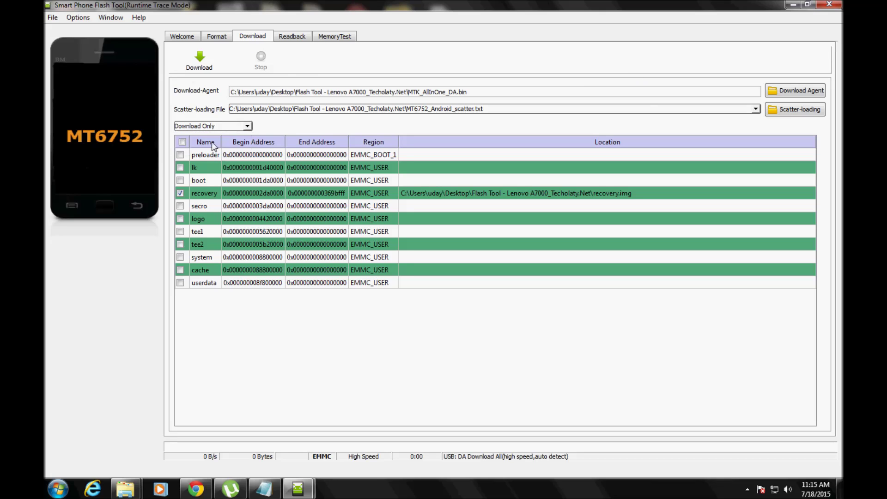
double_click(485, 200)
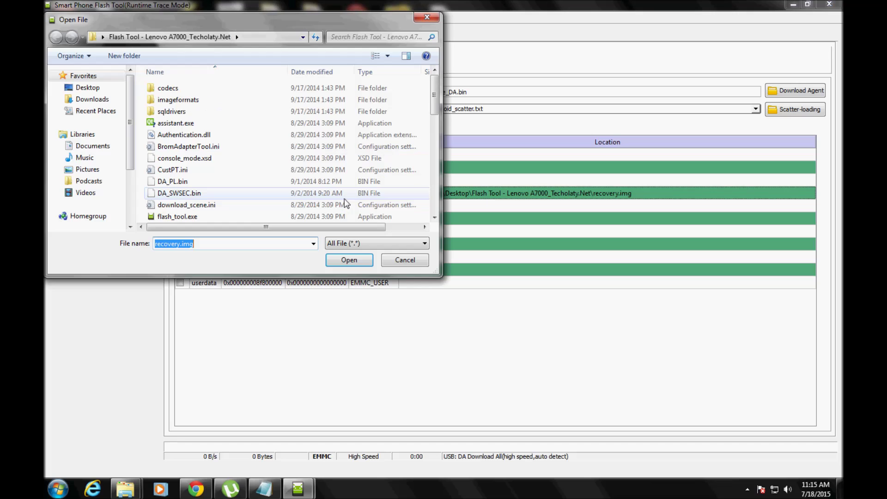
click(353, 260)
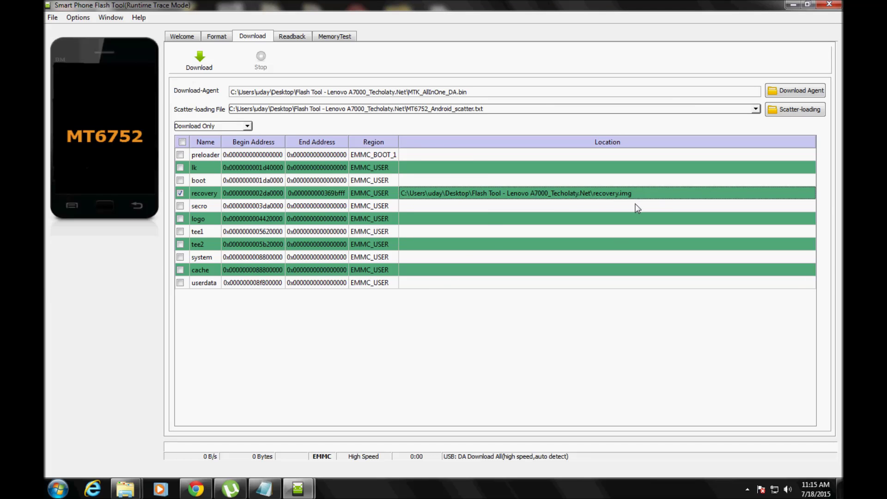
click(201, 60)
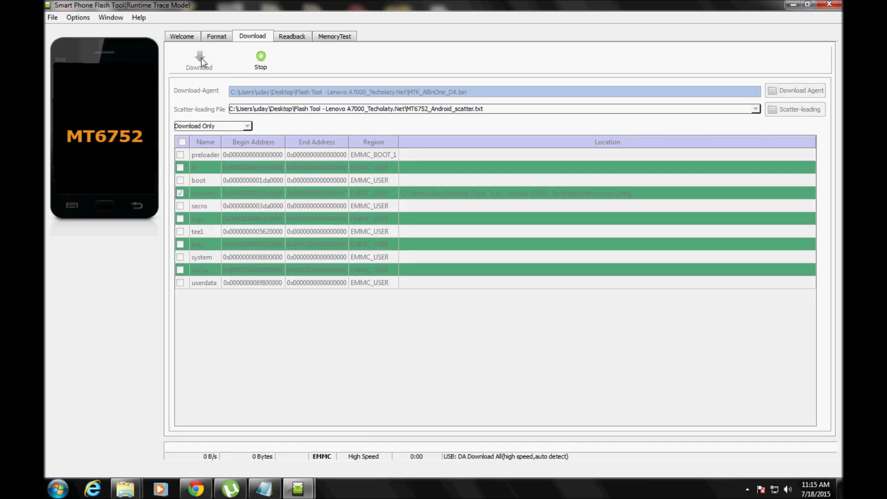
click(747, 489)
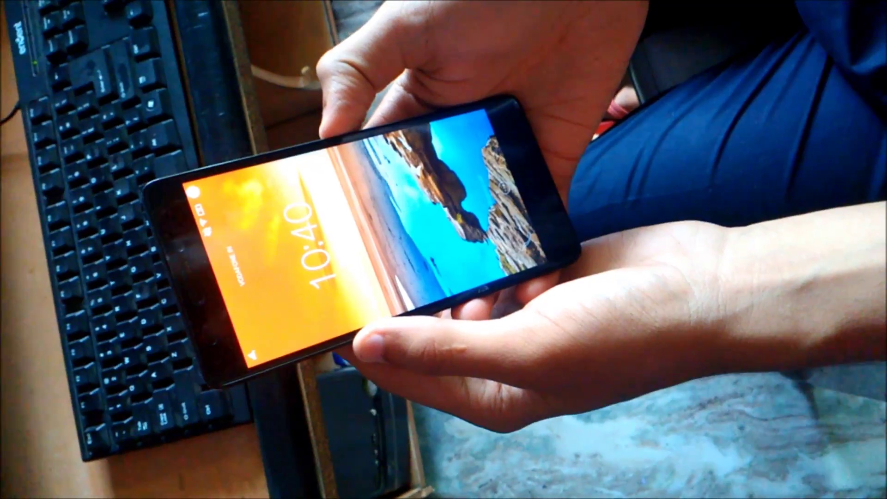